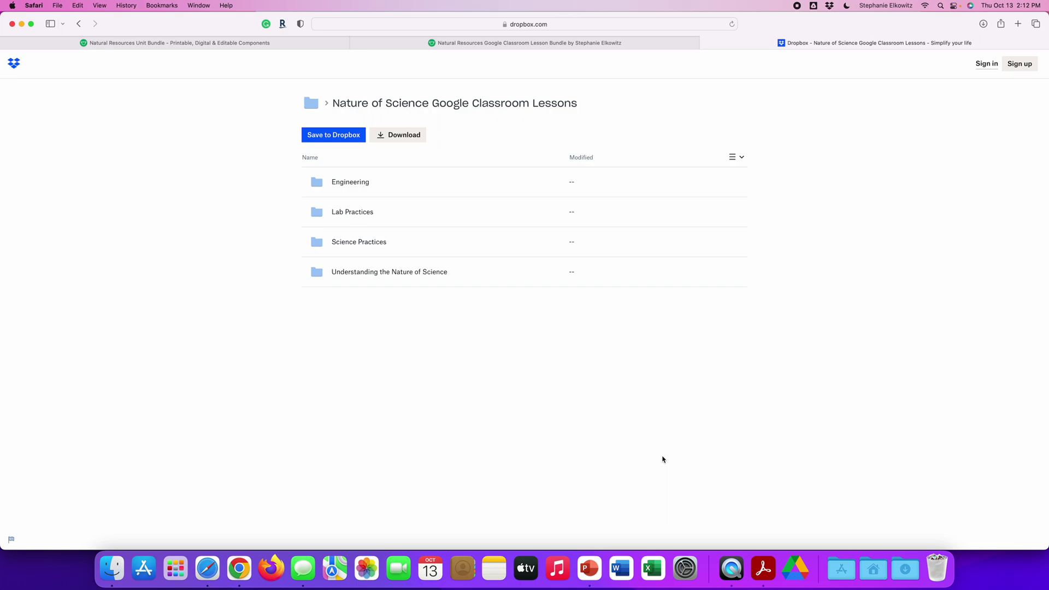
Download the lessons from Dropbox as 'Nature of Science Google Classroom Lessons.zip' and show it in Finder's Downloads.
left_click(410, 137)
left_click(481, 45)
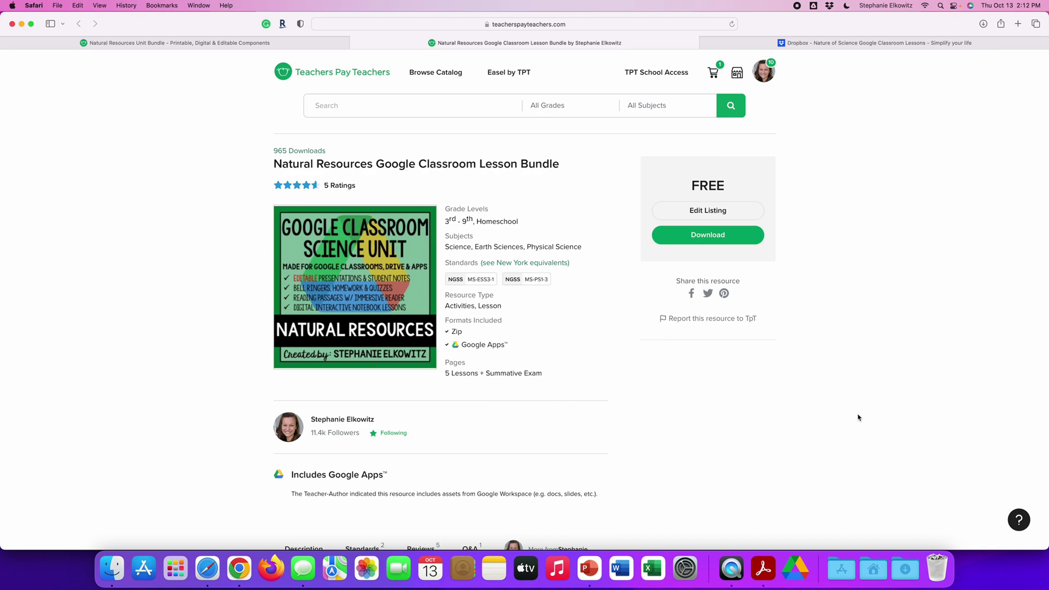
left_click(906, 567)
left_click(932, 509)
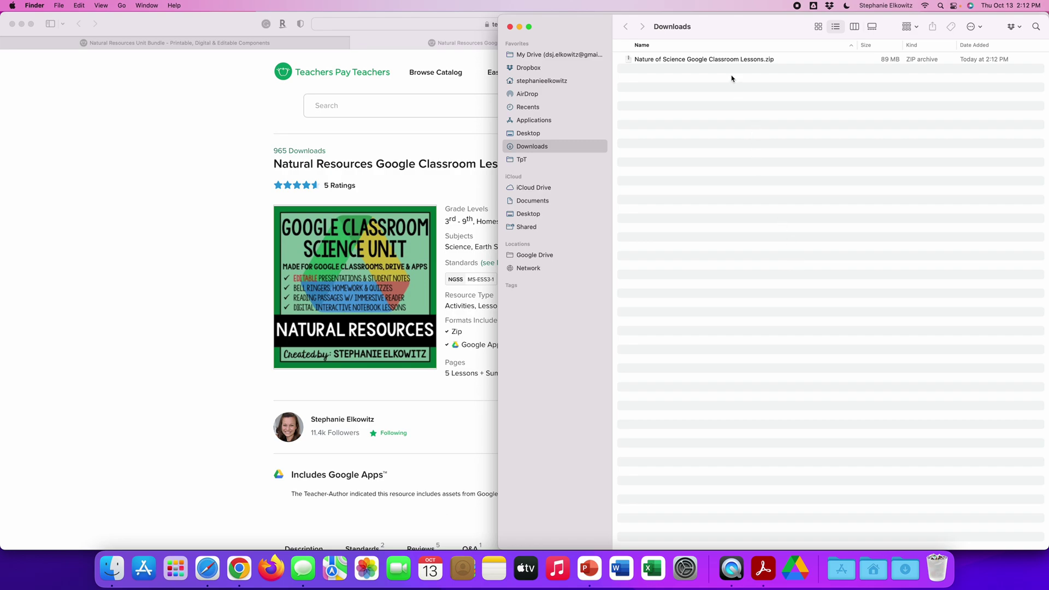
Extract 'Nature of Science Google Classroom Lessons.zip' and expand the resulting folder to show Engineering, Lab Practices and the other subfolders.
key("ctrl+Up")
left_click(782, 167)
double_click(750, 60)
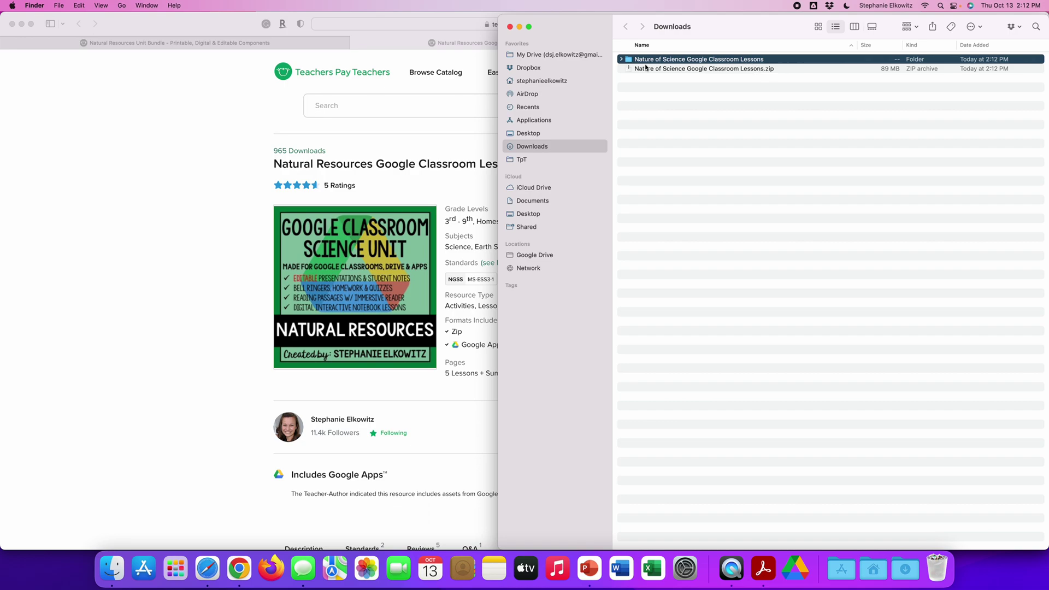
left_click(622, 60)
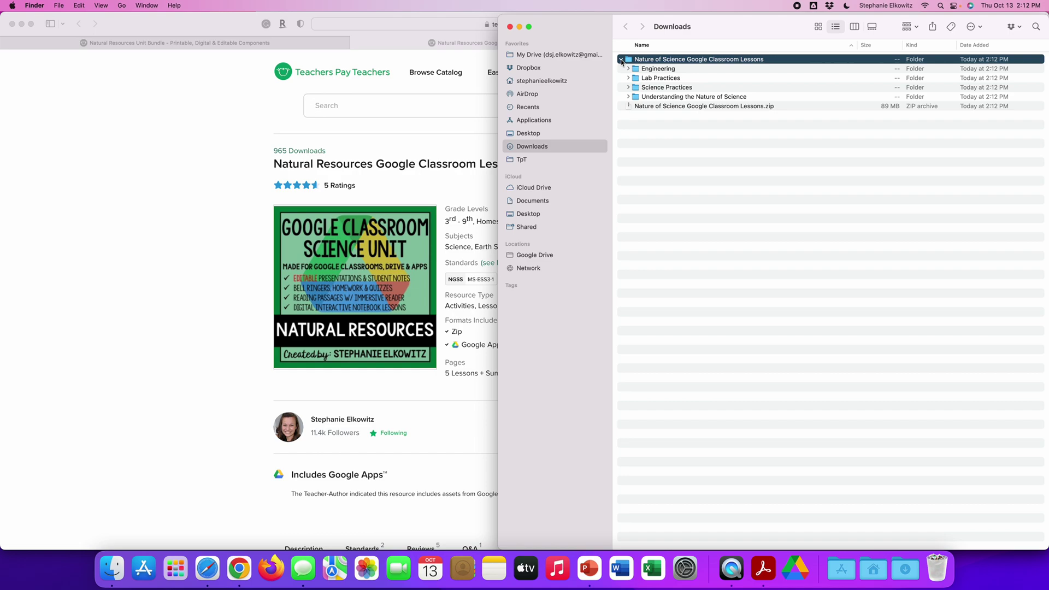
right_click(660, 108)
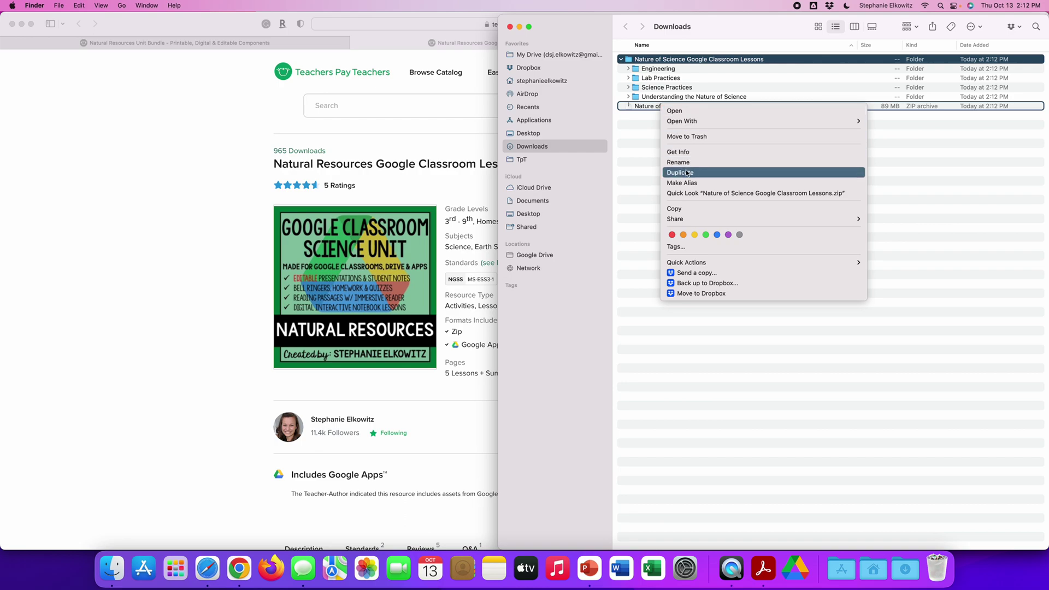
left_click(634, 160)
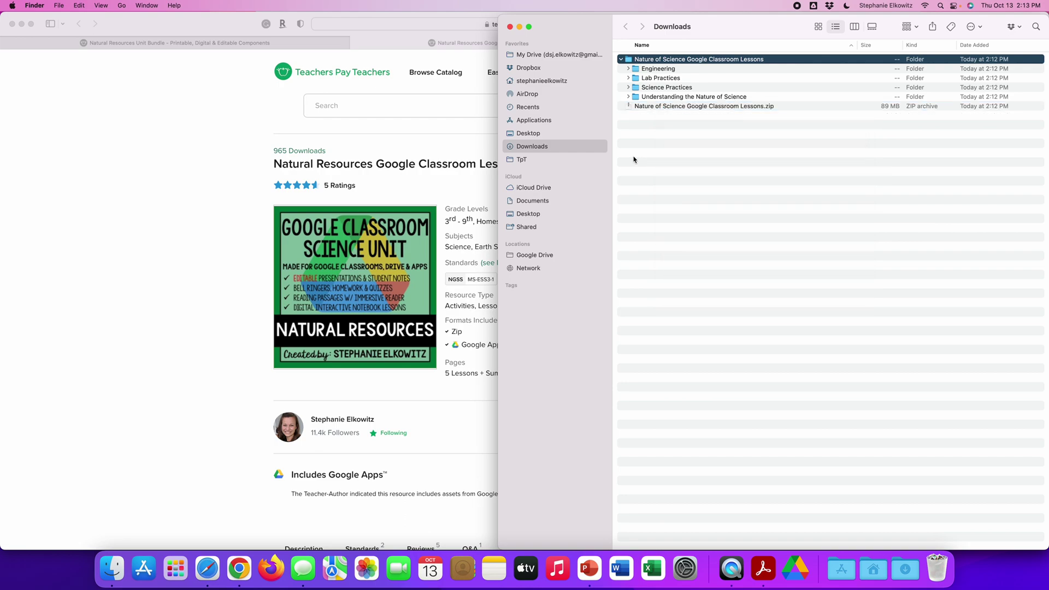
Minimize both browser windows and open the Google Drive My Drive folder in a new Finder window on the left.
left_click(24, 24)
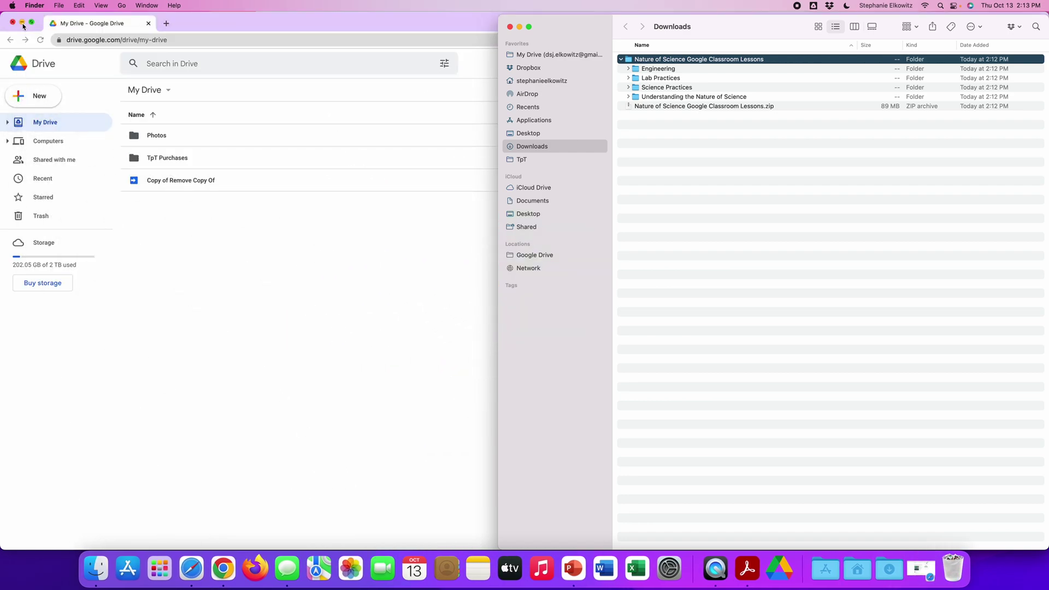
left_click(26, 26)
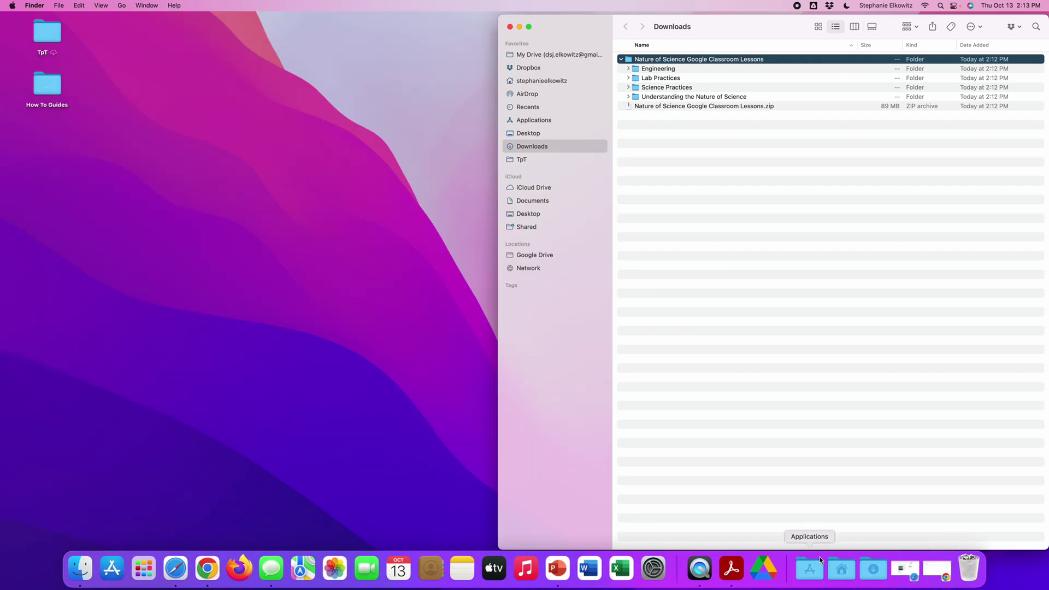
left_click(836, 571)
left_click(963, 507)
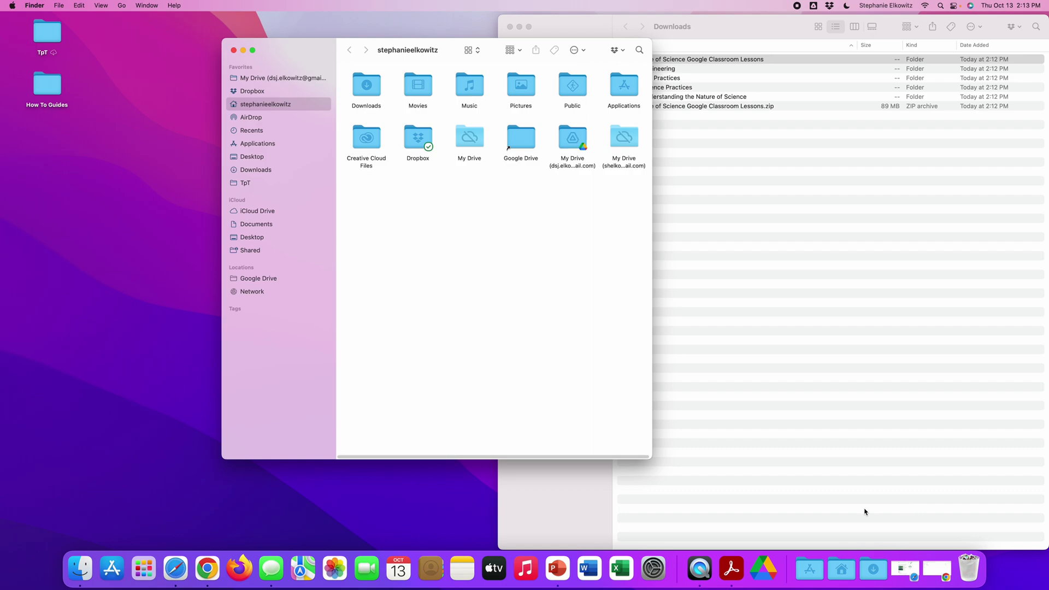
left_click(260, 78)
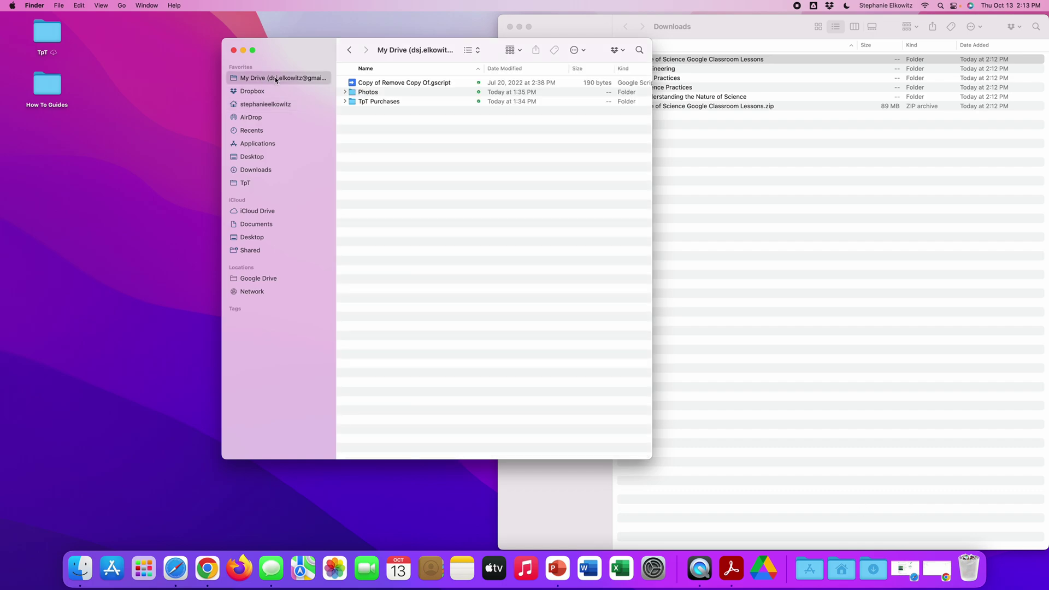
left_click_drag(290, 47, 134, 20)
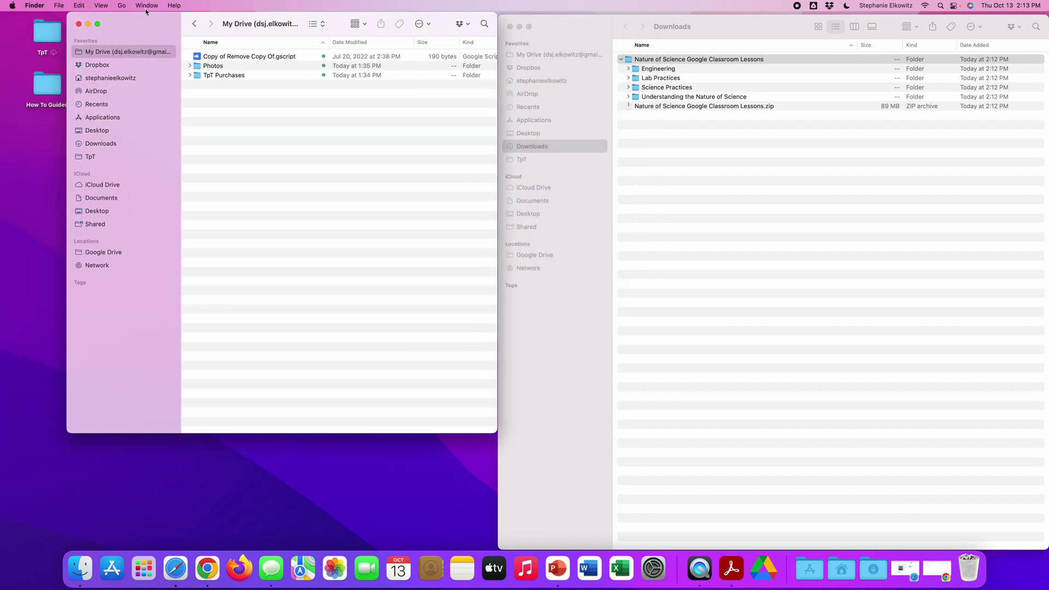
In Downloads, select the four lesson subfolders from Engineering through Understanding the Nature of Science.
left_click(578, 25)
left_click(636, 71)
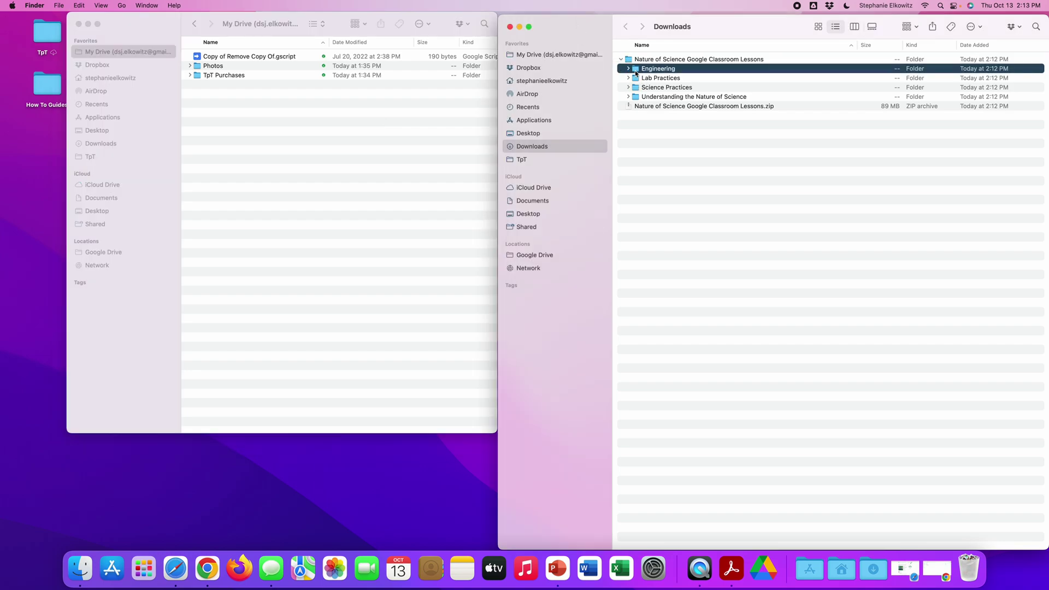
left_click(638, 97, "shift")
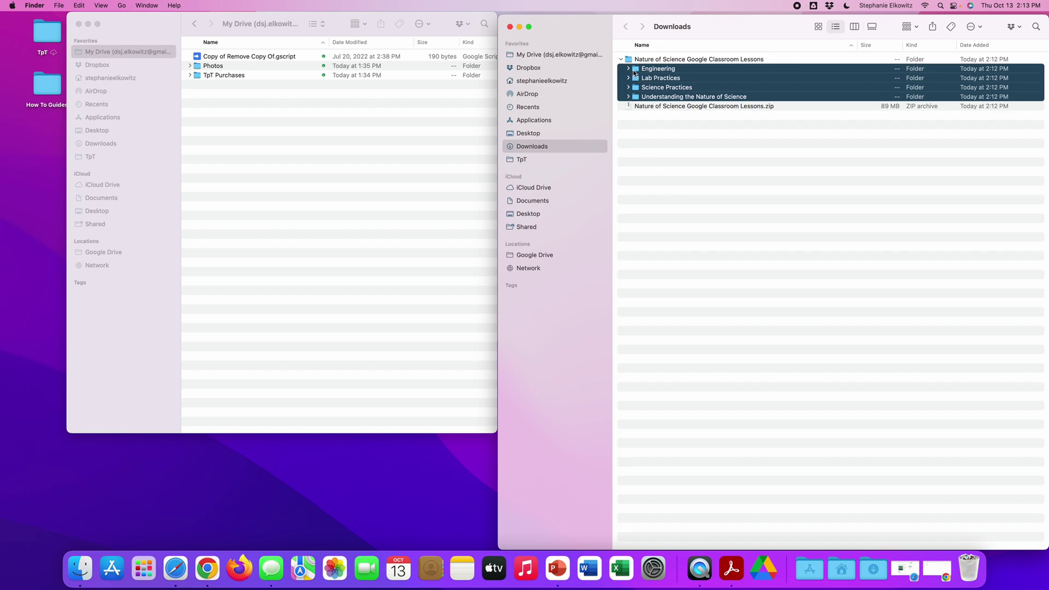
Move the four lesson folders into My Drive, cycle Wi-Fi off and on, and check Google Drive's sync status.
left_click_drag(634, 72, 264, 109)
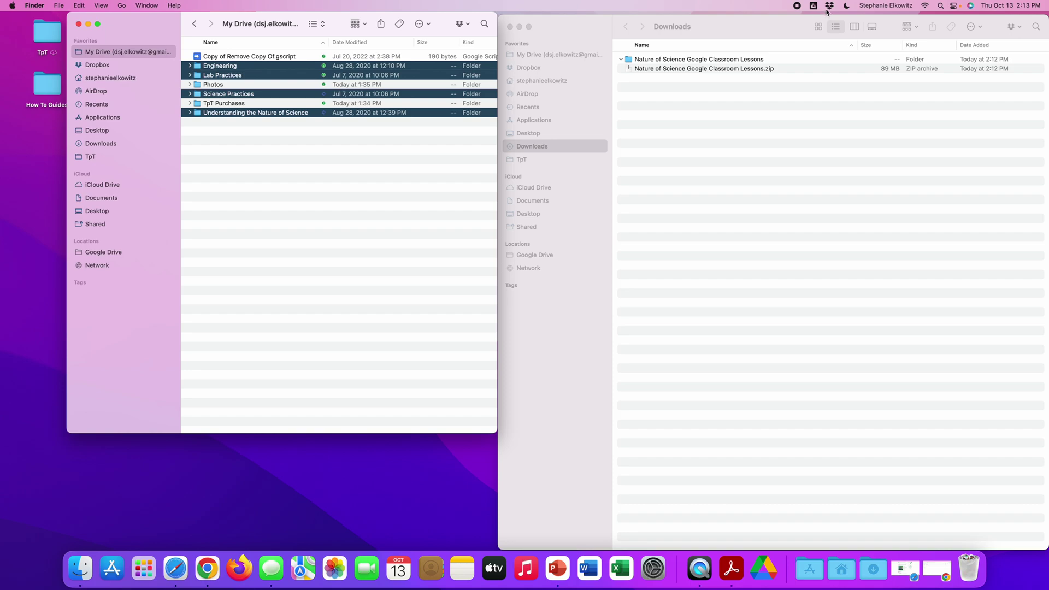
left_click(925, 7)
left_click(922, 22)
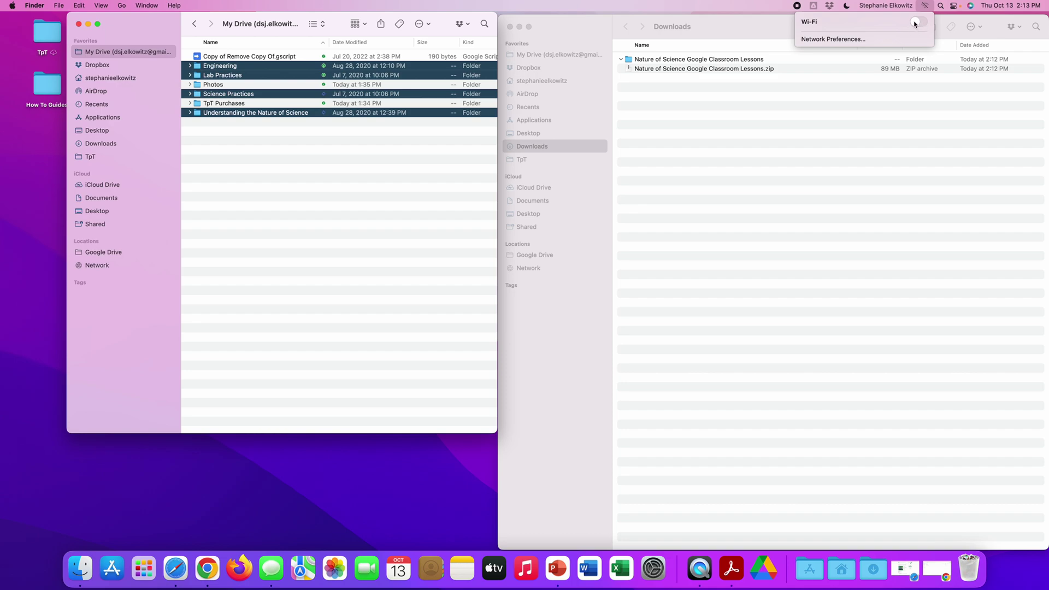
left_click(915, 23)
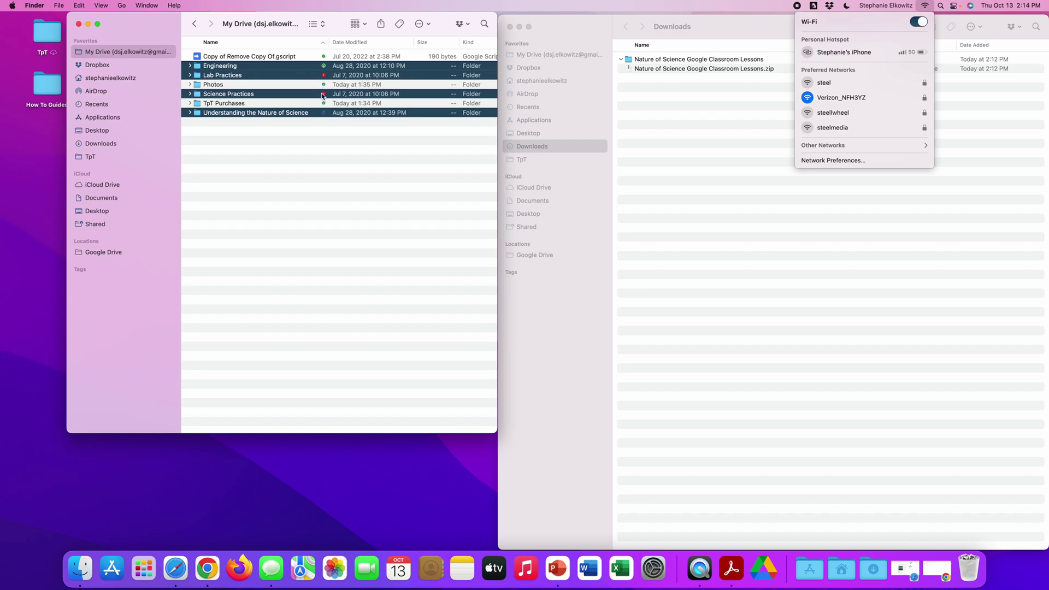
left_click(818, 7)
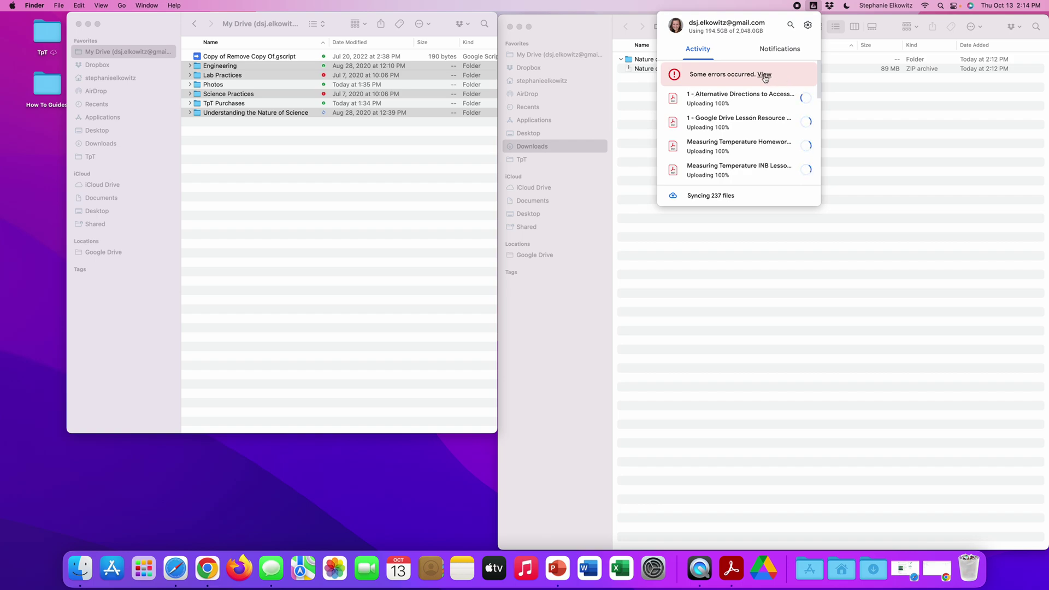
Open the list of upload errors from the 'Some errors occurred' row in Google Drive's activity panel.
left_click(764, 75)
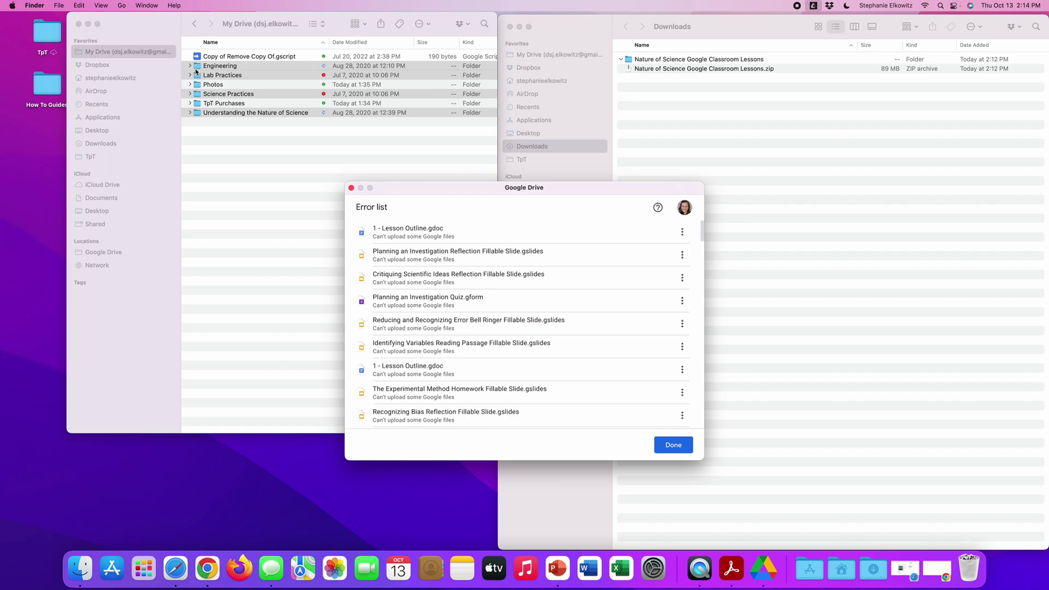
Retry the first failed uploads, including 1 - Lesson Outline.gdoc, Planning an Investigation Quiz.gform and Identifying Variables.
left_click_drag(702, 233, 666, 236)
left_click(682, 233)
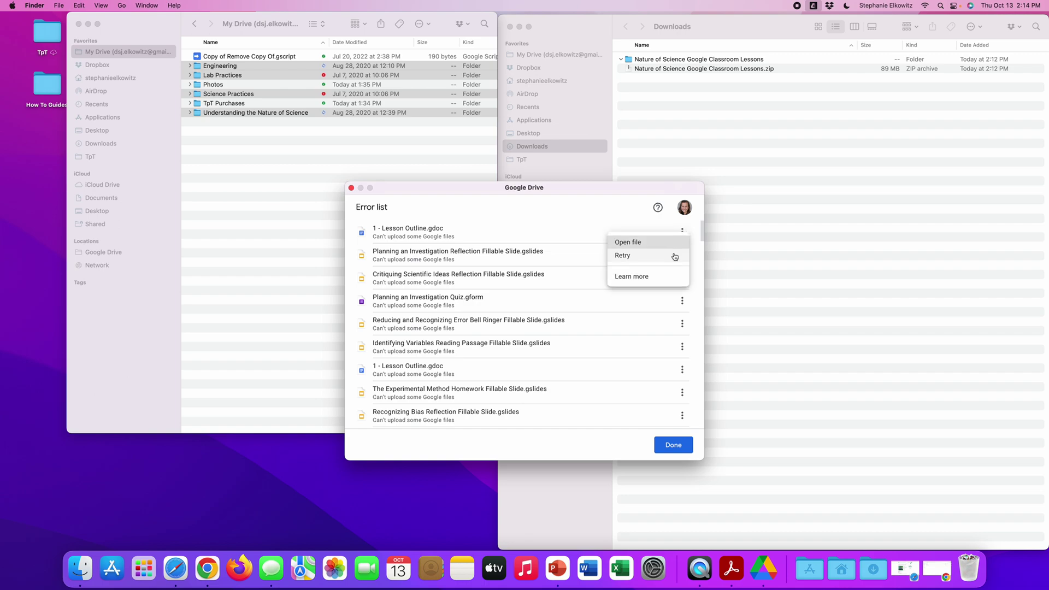
left_click(678, 254)
left_click(683, 233)
left_click(675, 256)
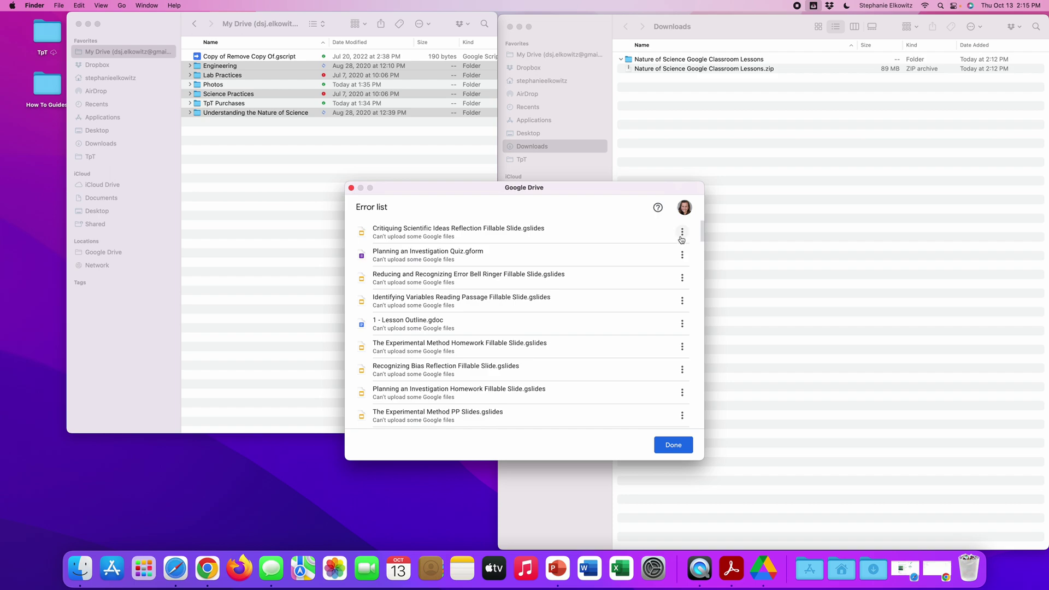
left_click(681, 231)
left_click(677, 260)
left_click(682, 232)
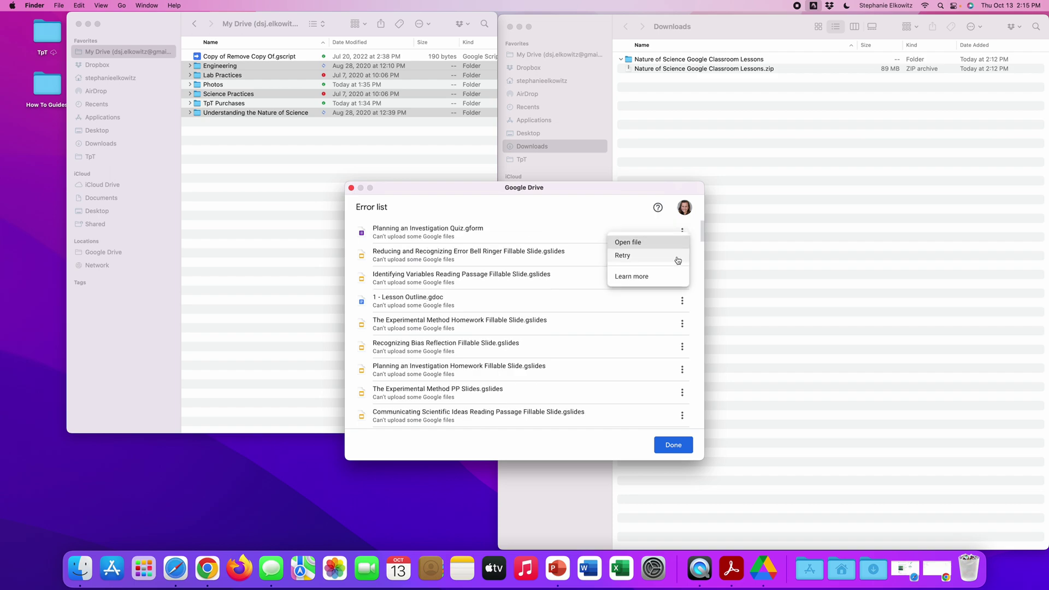
left_click(678, 257)
left_click(681, 231)
left_click(680, 257)
left_click(682, 231)
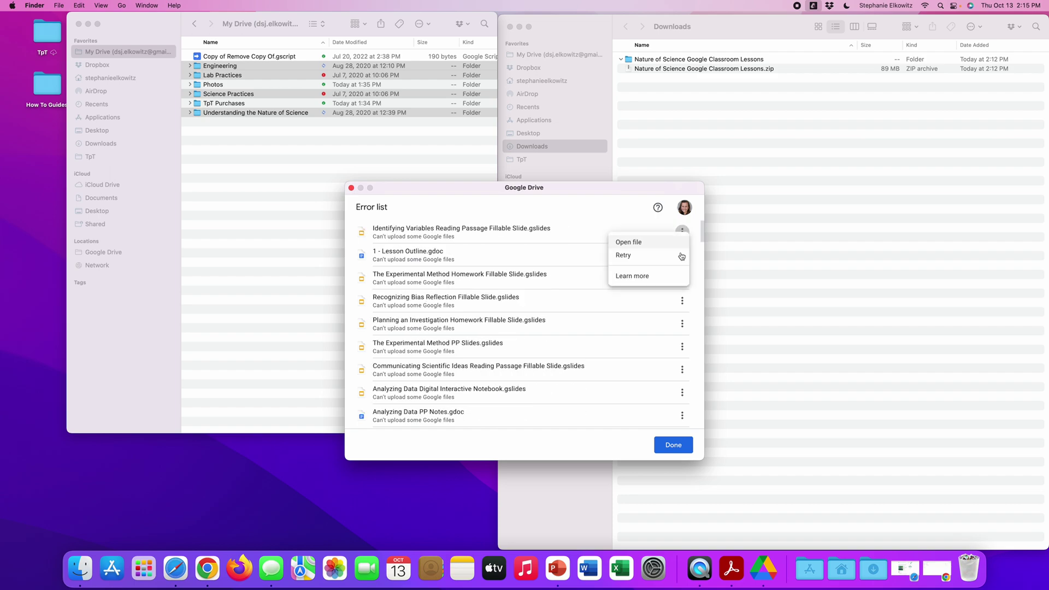
left_click(677, 256)
left_click(681, 252)
left_click(682, 231)
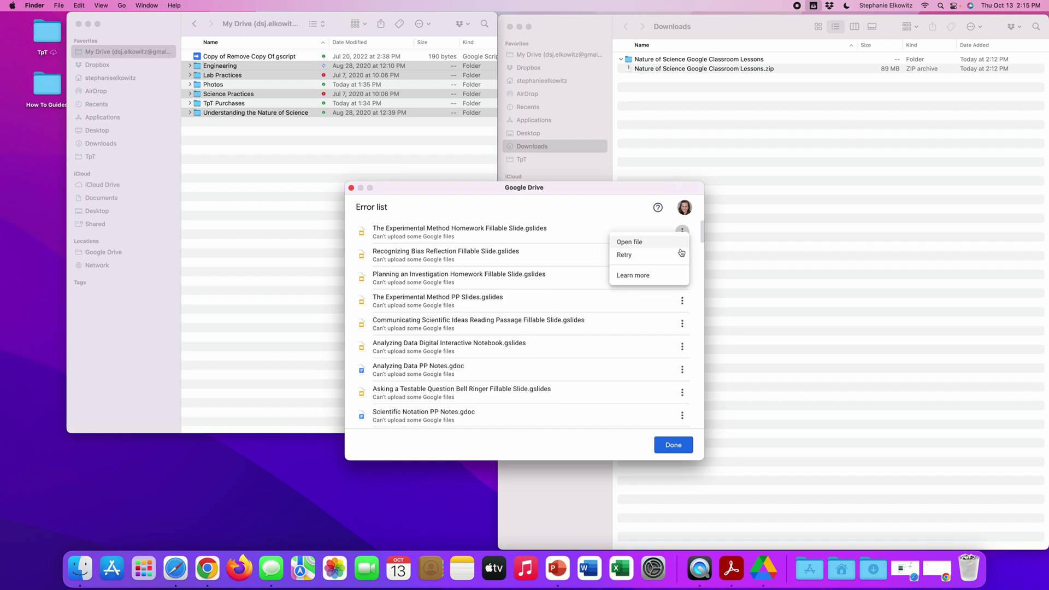
left_click(680, 256)
left_click(682, 254)
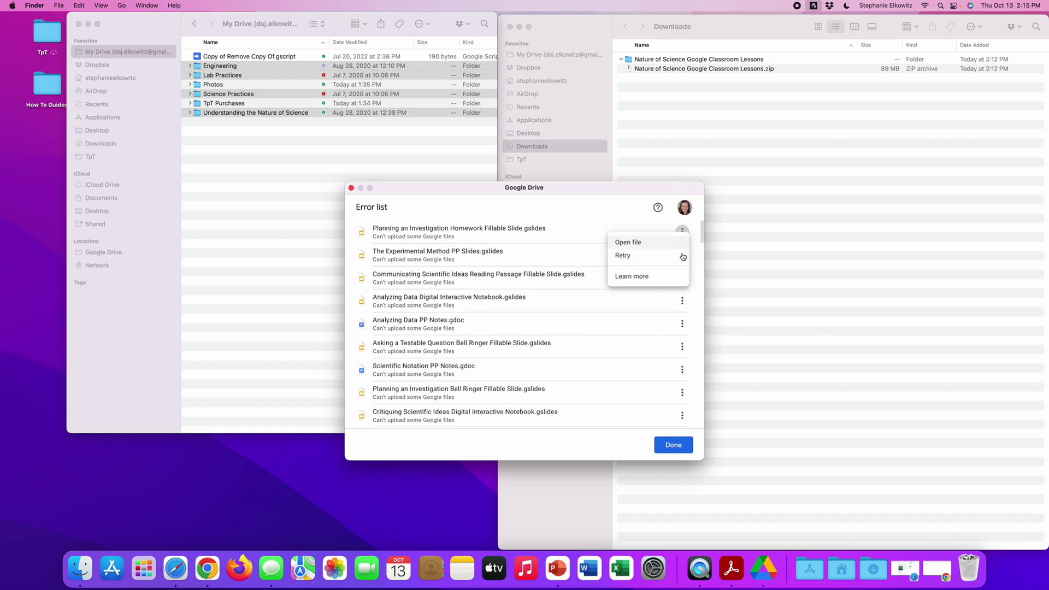
left_click(683, 256)
Retry the next batch, such as The Experimental Method PP Slides, Analyzing Data Quiz.gform and Recognizing Bias Homework.
left_click(682, 231)
left_click(681, 254)
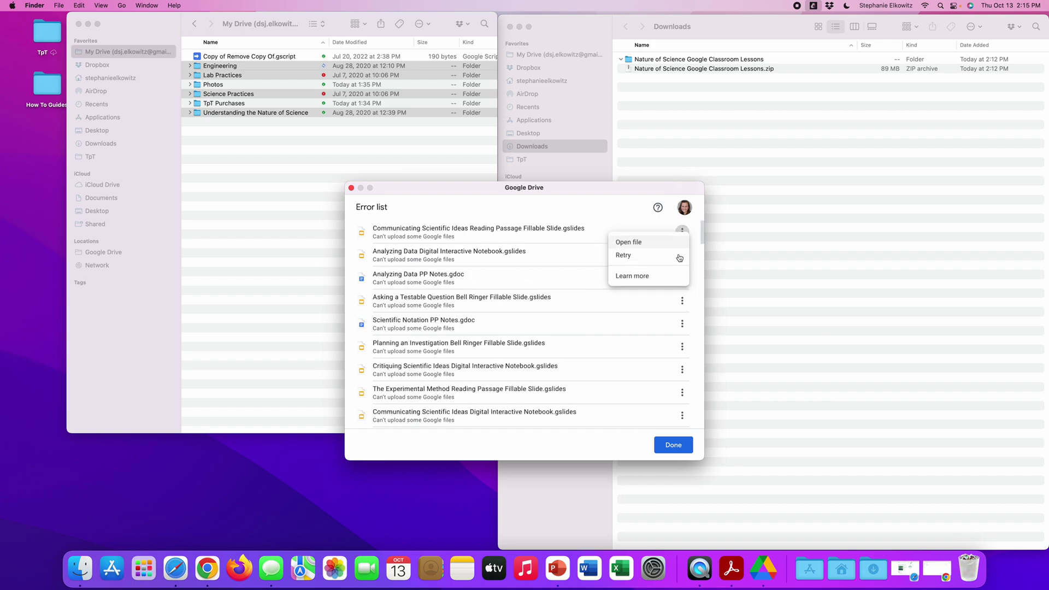
left_click(679, 256)
left_click(678, 257)
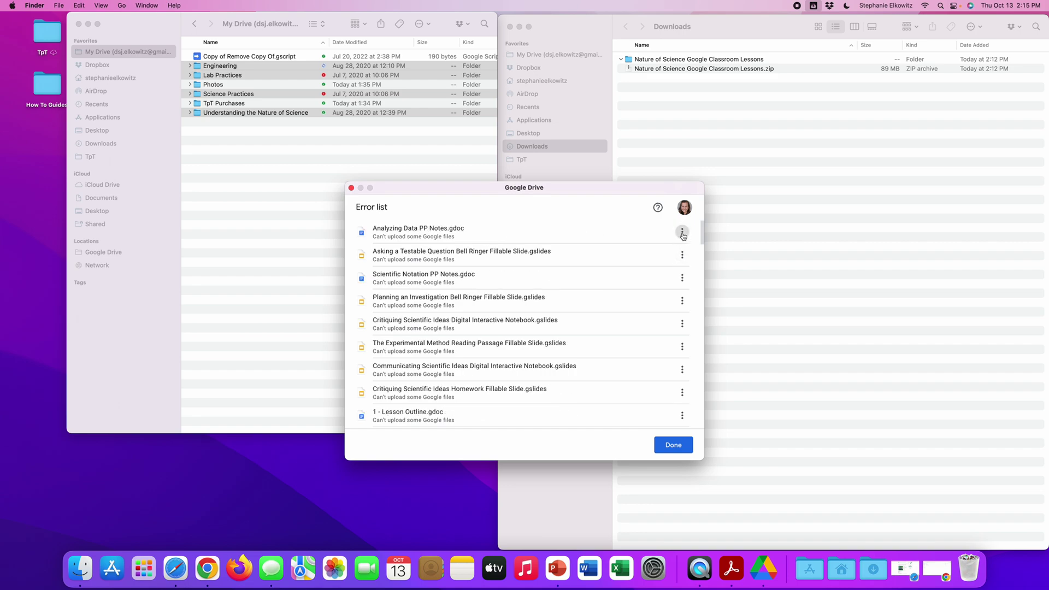
left_click(678, 257)
left_click(679, 257)
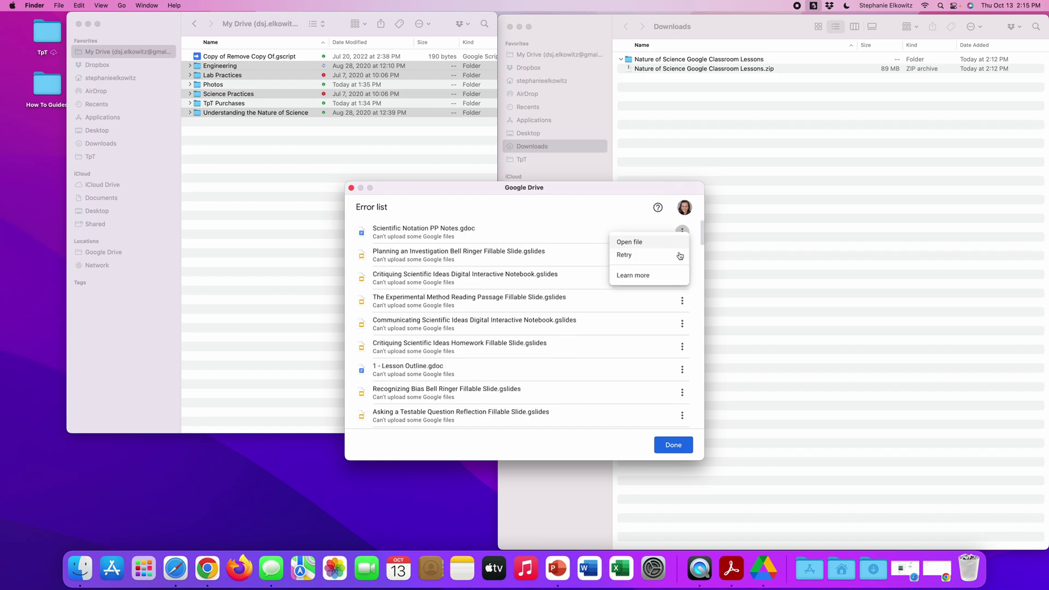
left_click(680, 257)
left_click(680, 257)
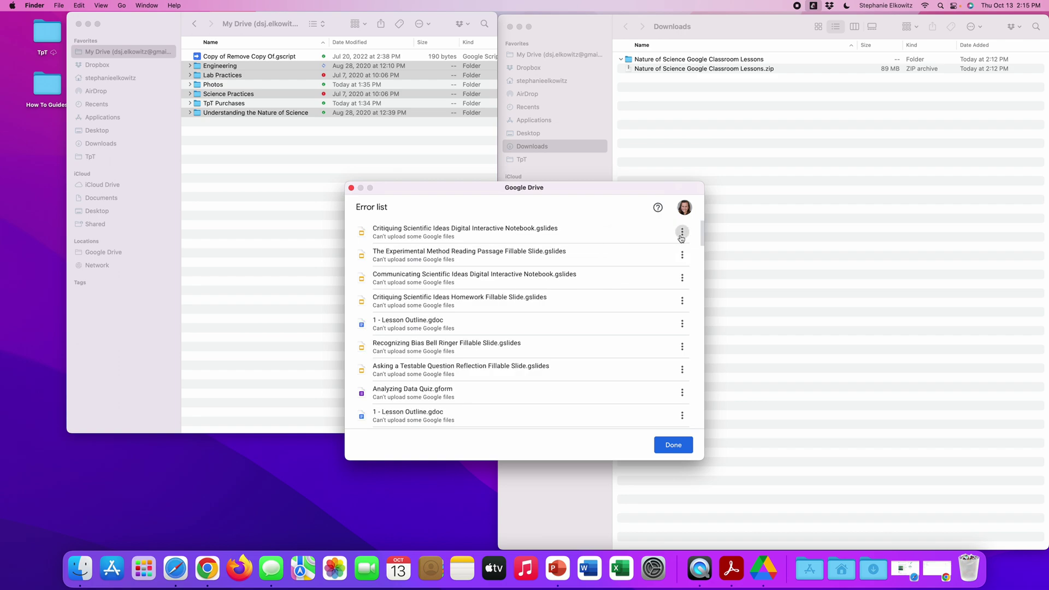
left_click(677, 257)
left_click(679, 257)
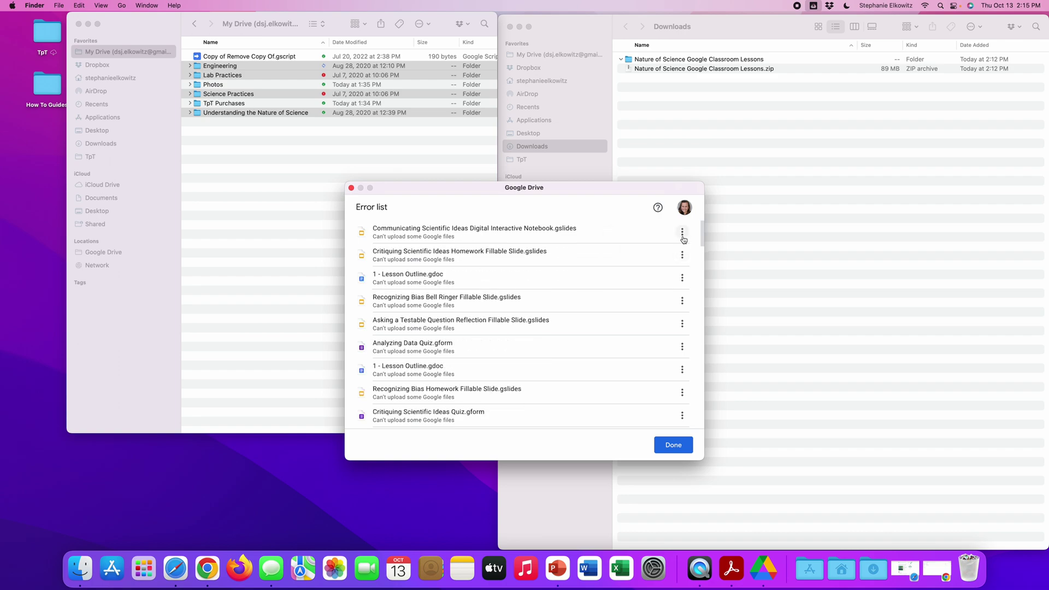
left_click(679, 259)
left_click(679, 262)
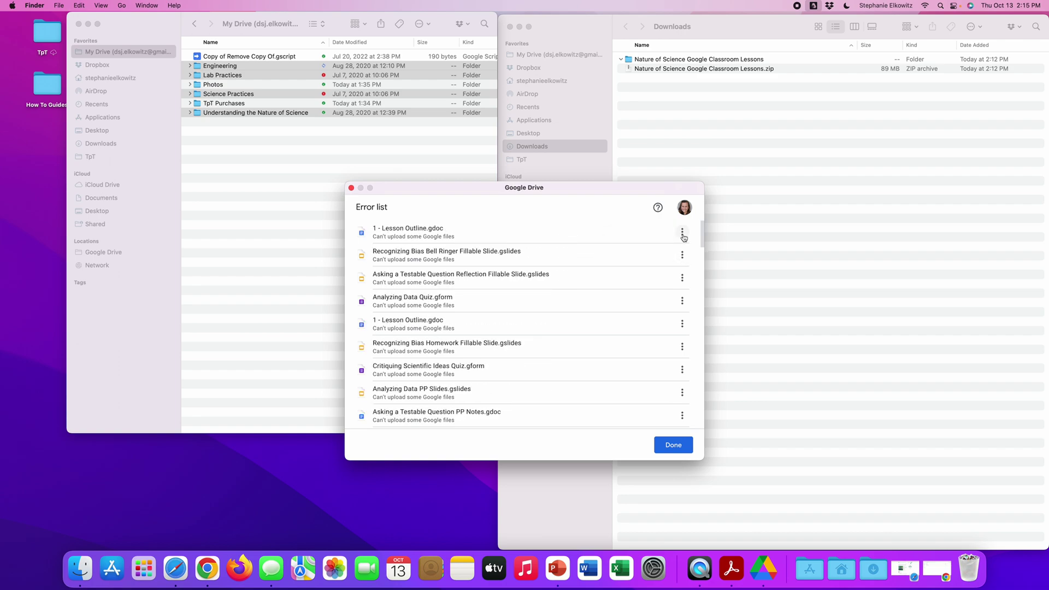
left_click(680, 262)
left_click(679, 260)
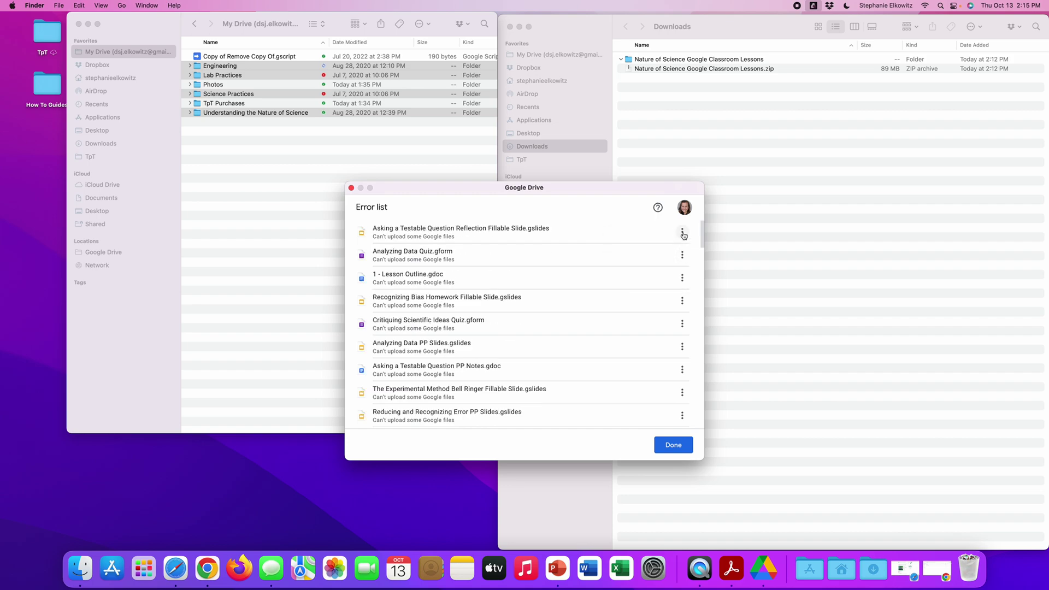
left_click(678, 262)
left_click(680, 260)
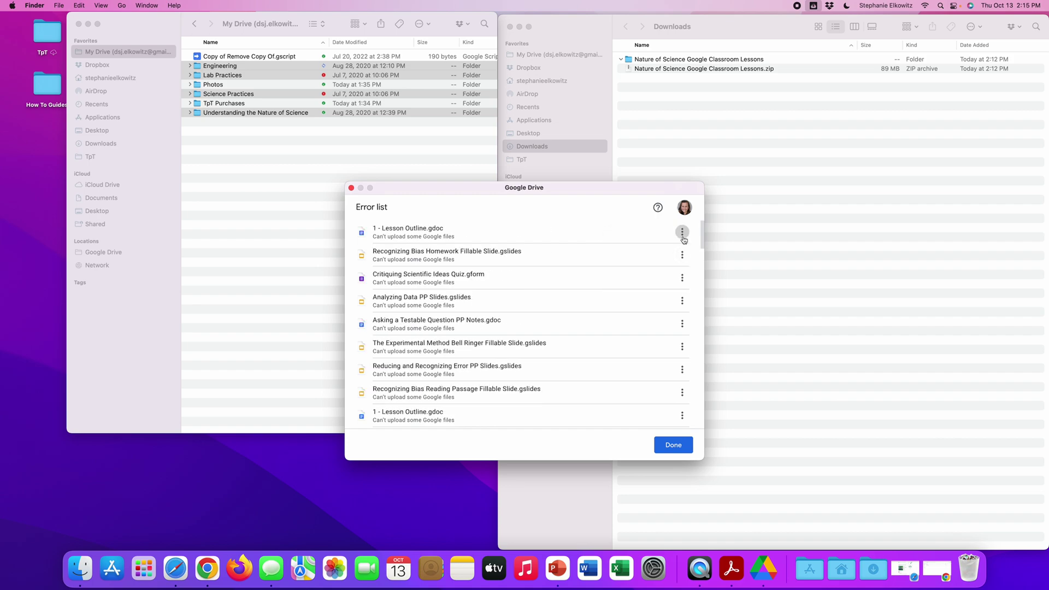
left_click(680, 260)
left_click(672, 262)
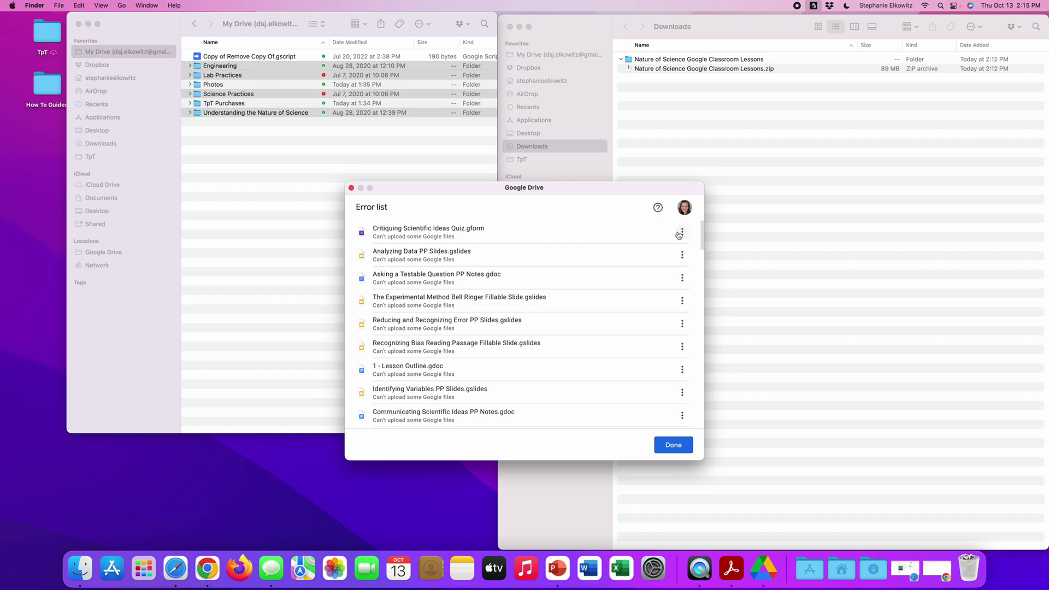
left_click(677, 259)
Retry the remaining failed files, from Analyzing Data PP Slides through The Experimental Method notebook.
left_click(683, 231)
left_click(678, 258)
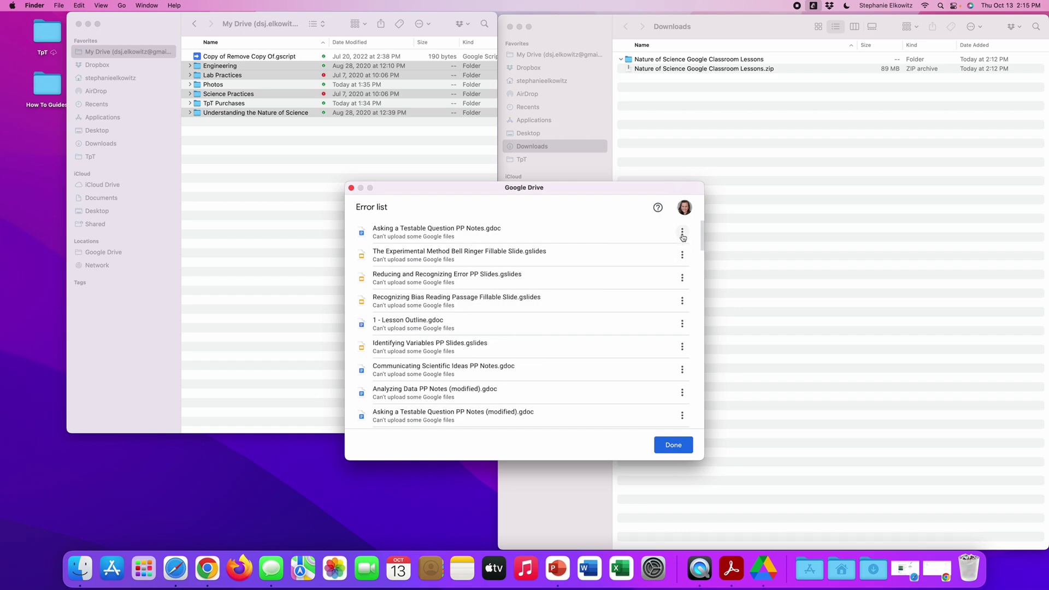
left_click(674, 258)
left_click(669, 261)
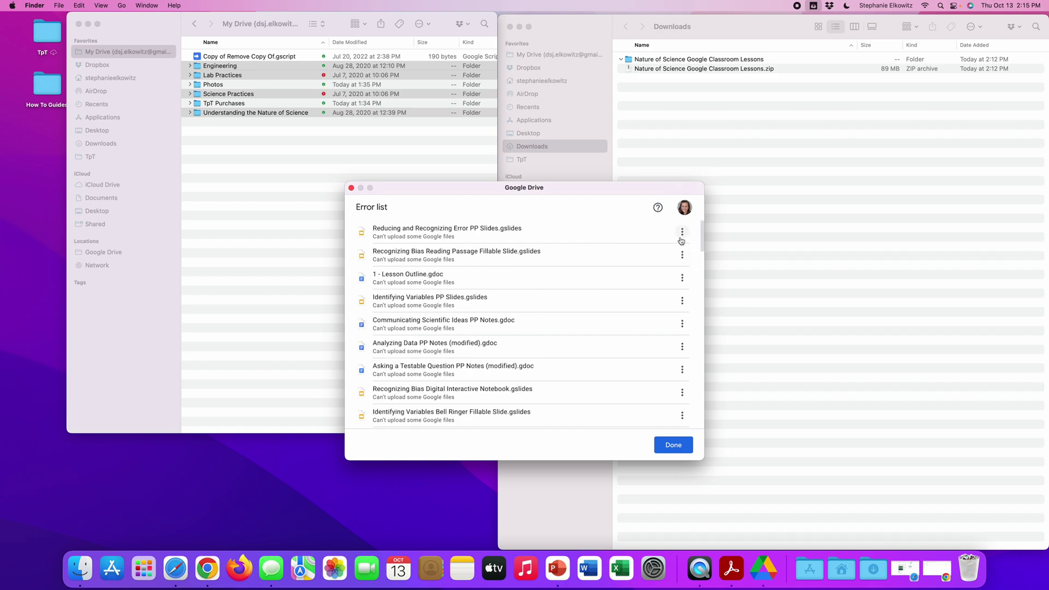
left_click(673, 260)
left_click(673, 259)
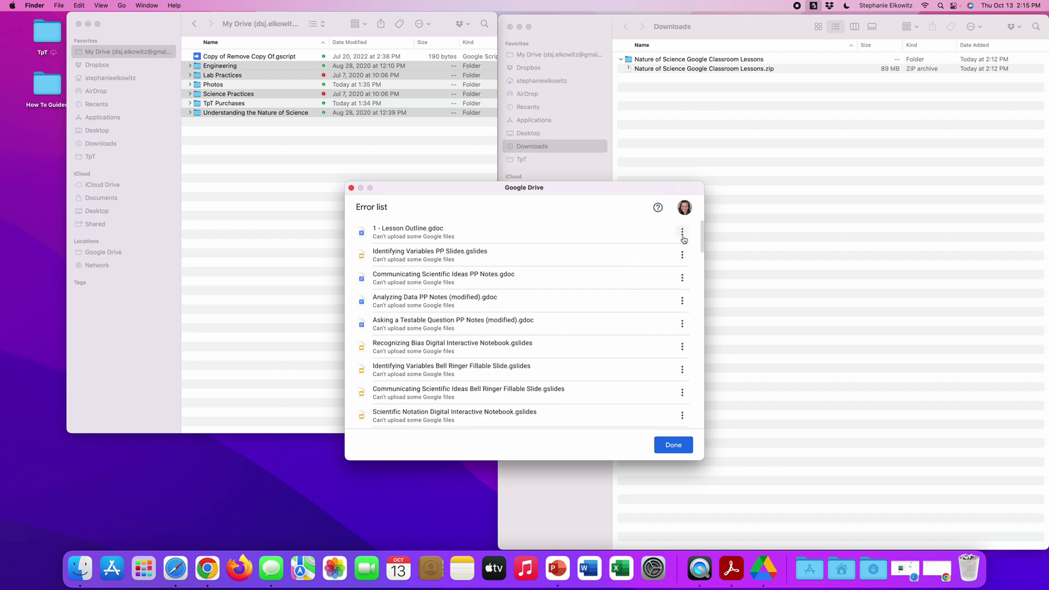
left_click(674, 261)
left_click(670, 262)
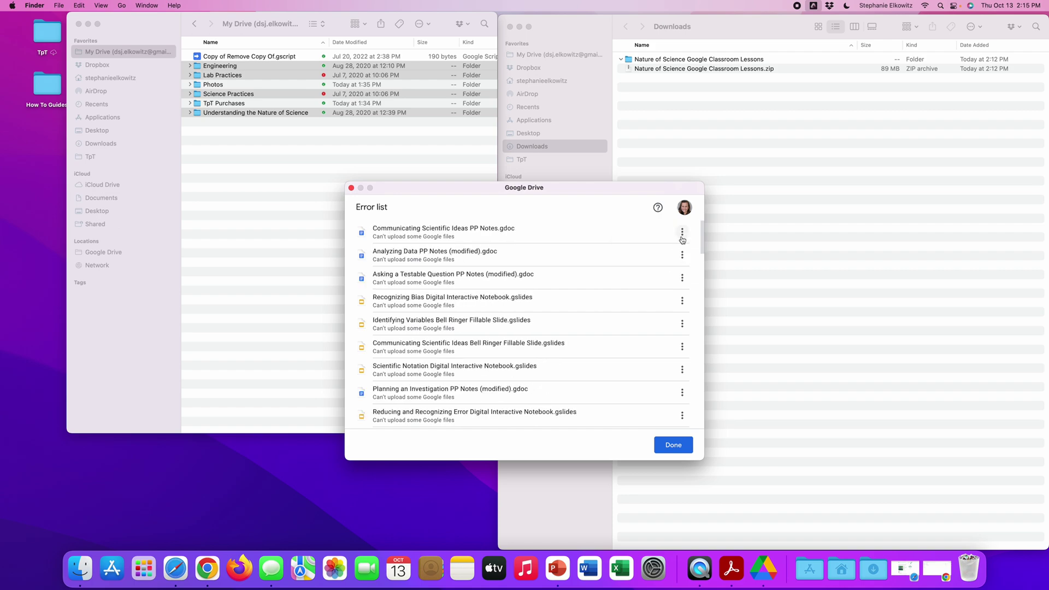
left_click(669, 262)
left_click(682, 231)
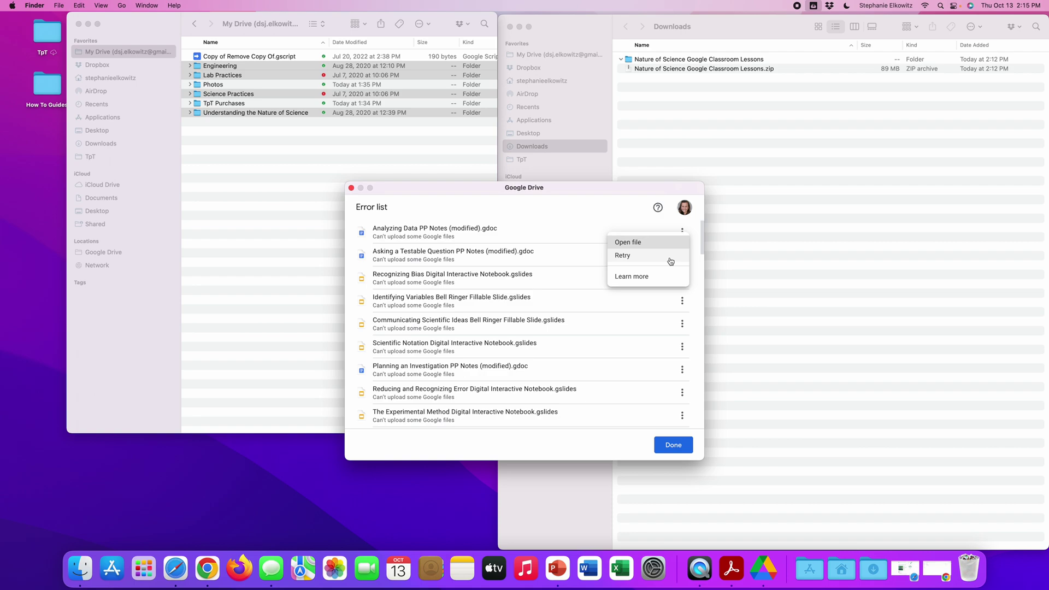
left_click(670, 260)
left_click(682, 231)
left_click(670, 258)
left_click(681, 231)
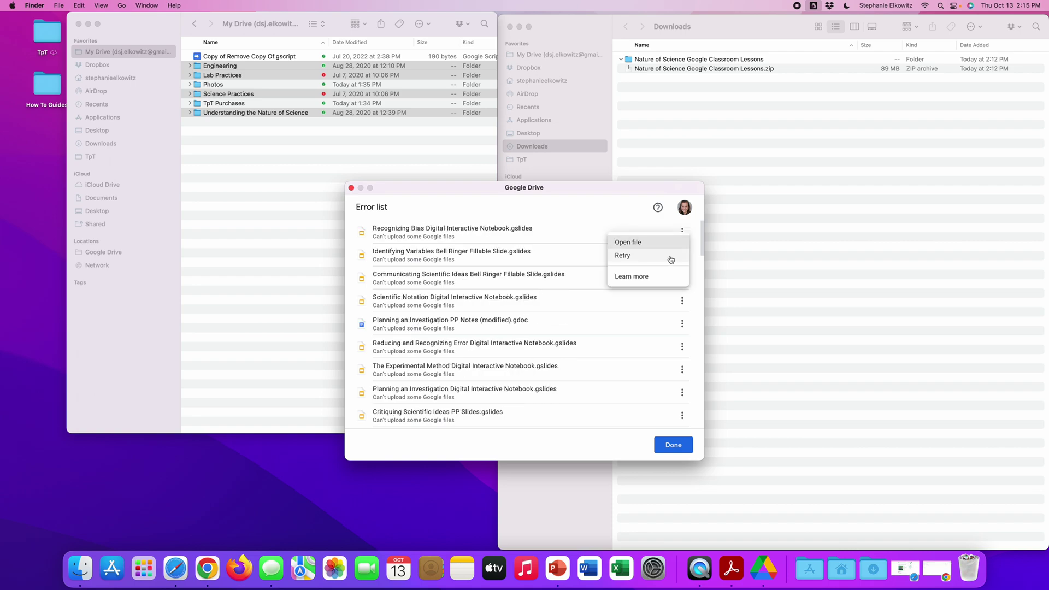
left_click(672, 260)
left_click(681, 231)
left_click(673, 261)
left_click(682, 231)
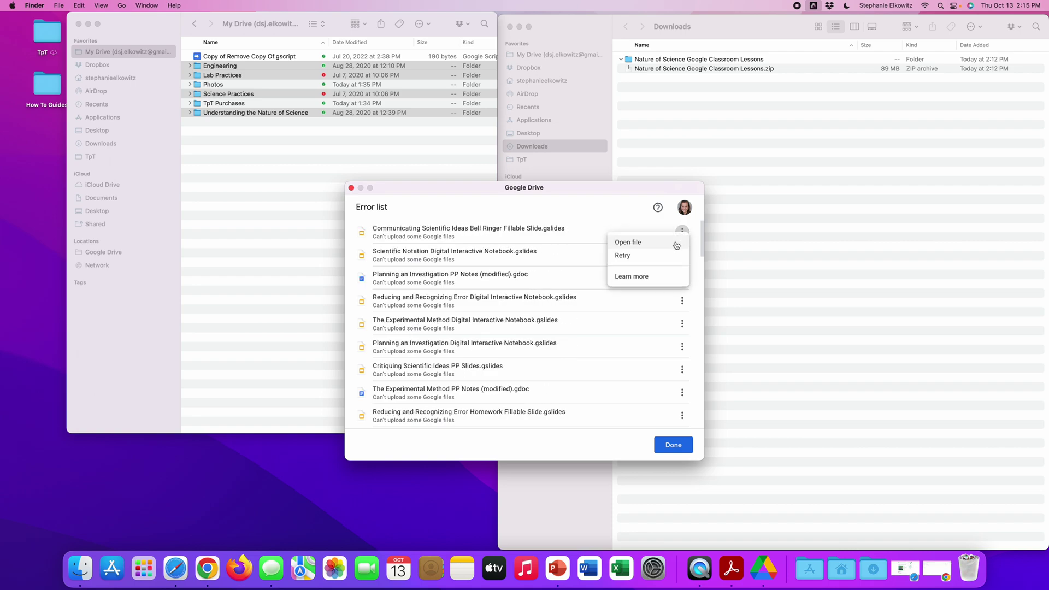
left_click(670, 259)
left_click(681, 232)
left_click(672, 260)
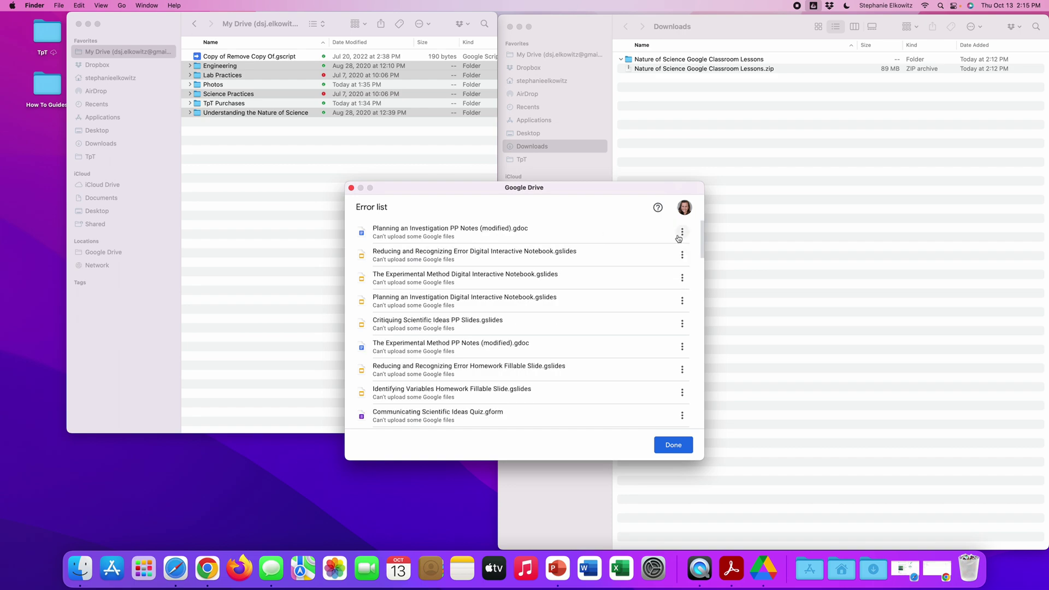
left_click(681, 231)
left_click(671, 259)
left_click(682, 231)
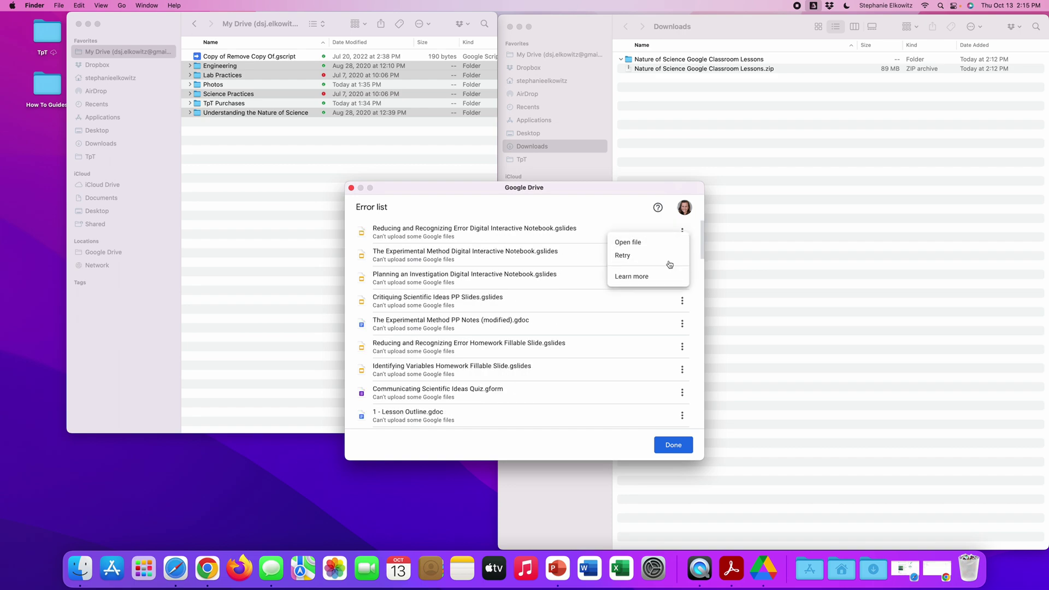
left_click(672, 260)
left_click(681, 232)
left_click(672, 260)
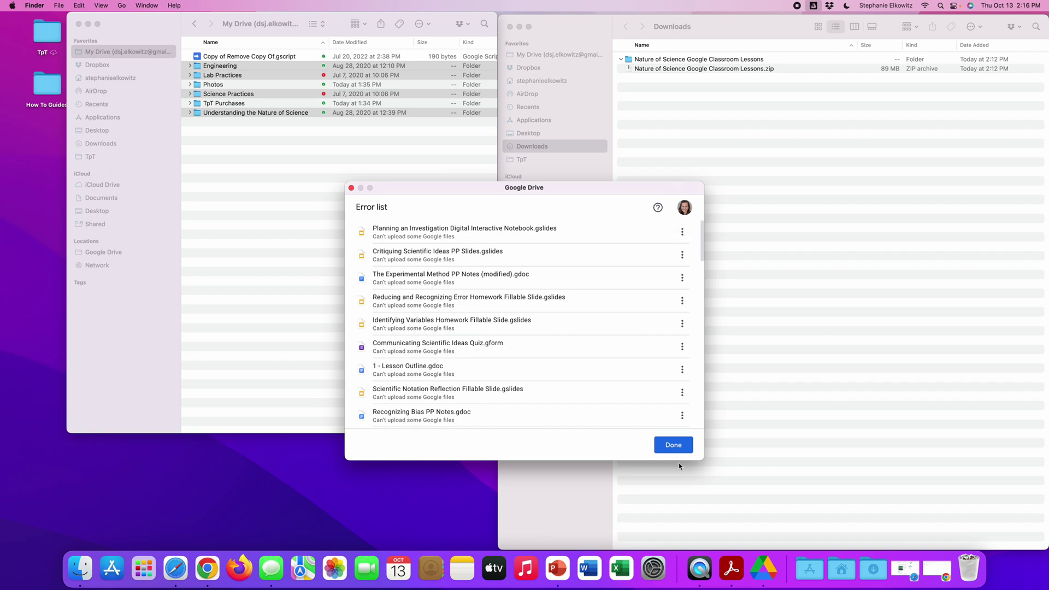
Bring up the Energy Saver pane in System Preferences, showing the display-off timer at 3 hrs.
left_click(659, 568)
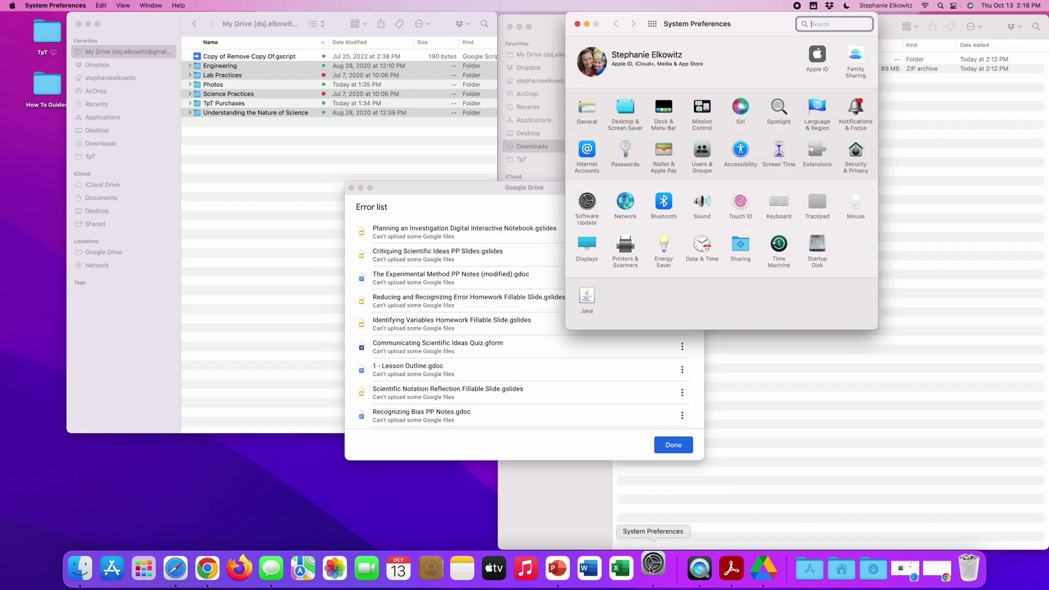
left_click(664, 247)
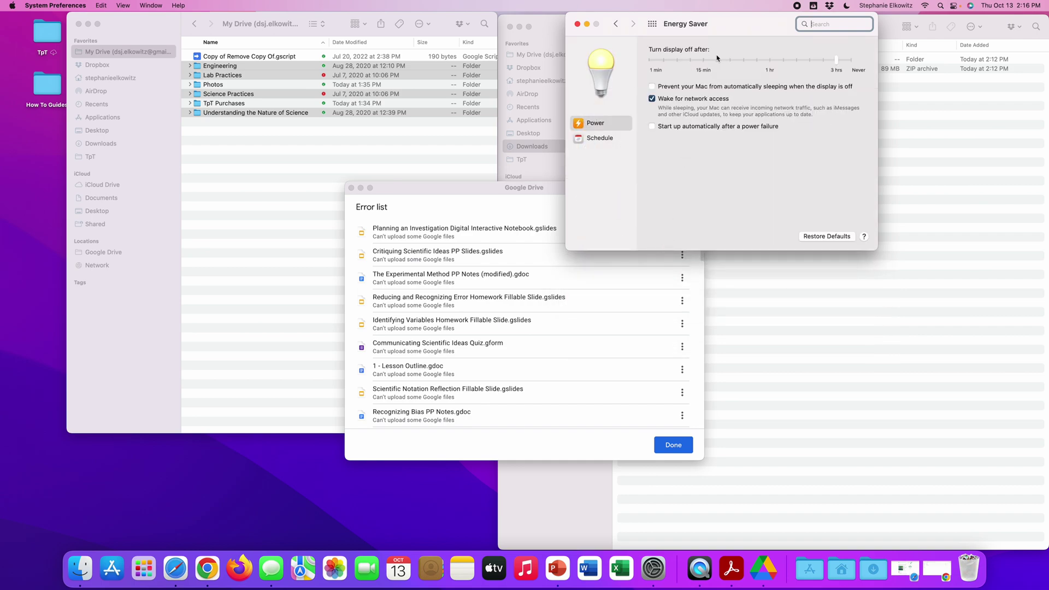
mouse_move(841, 65)
mouse_move(816, 70)
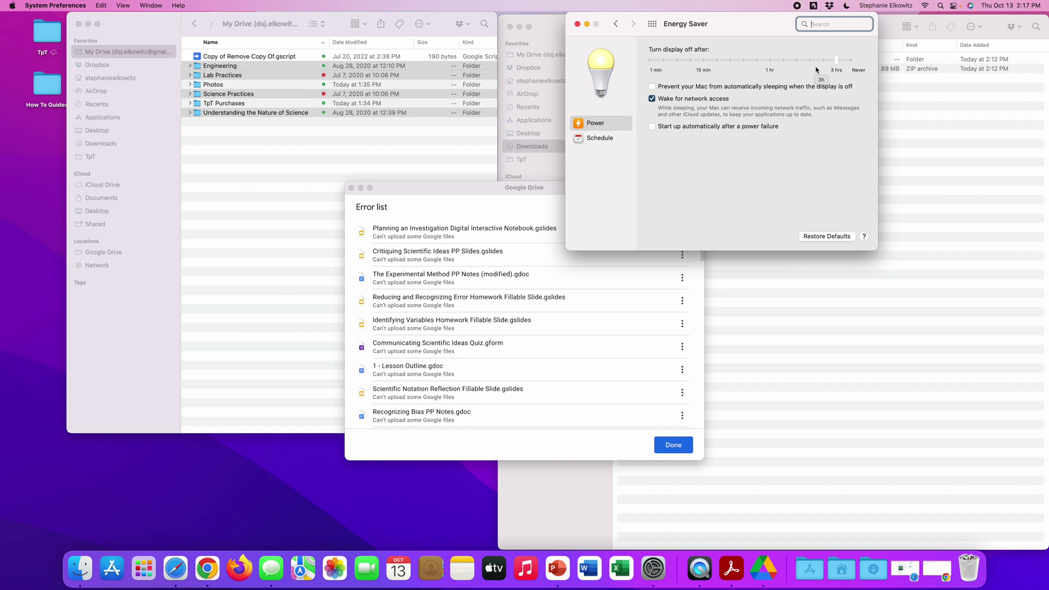